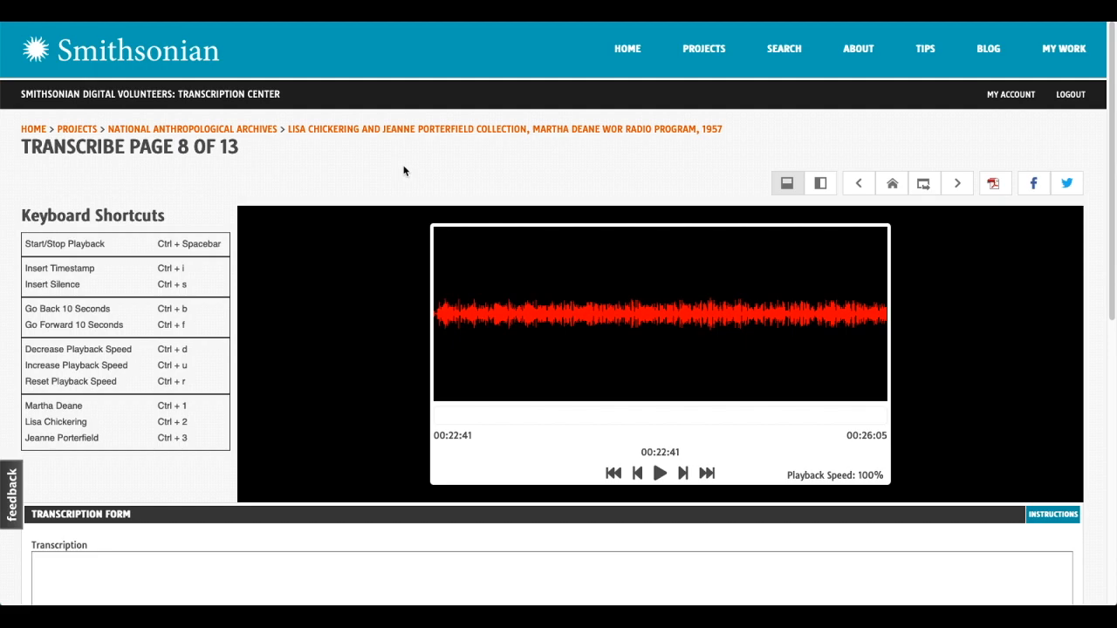
Step: Review the listed shortcuts for starting or stopping playback and for going back or forward 10 seconds
{"action": "scroll", "coordinate": [404, 170], "scroll_direction": "down", "scroll_amount": 2}
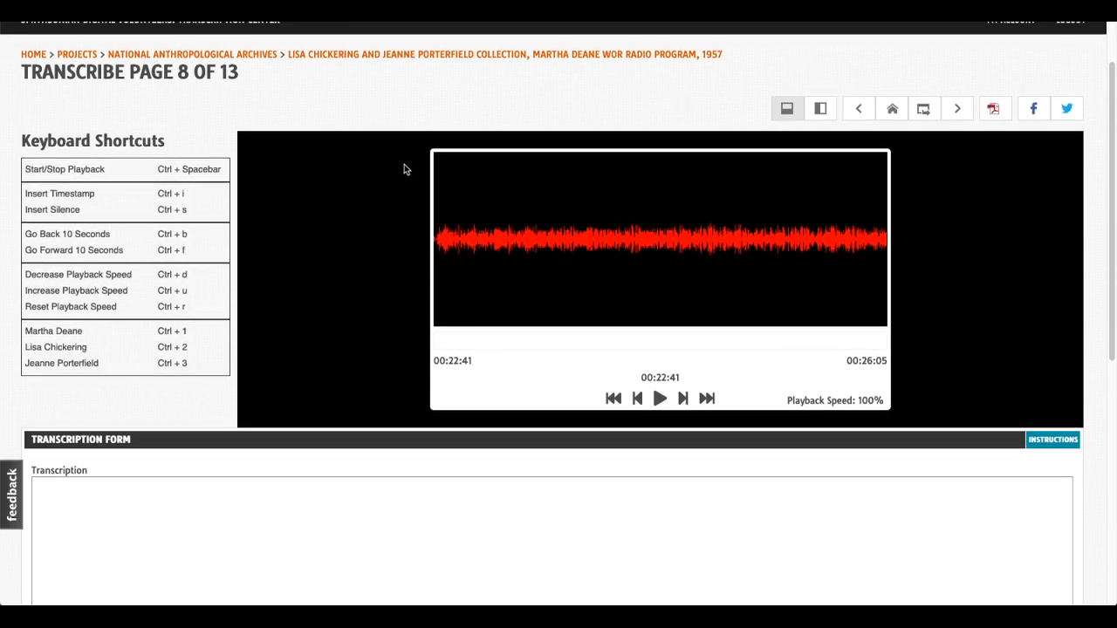
{"action": "scroll", "coordinate": [404, 168], "scroll_direction": "down", "scroll_amount": 1}
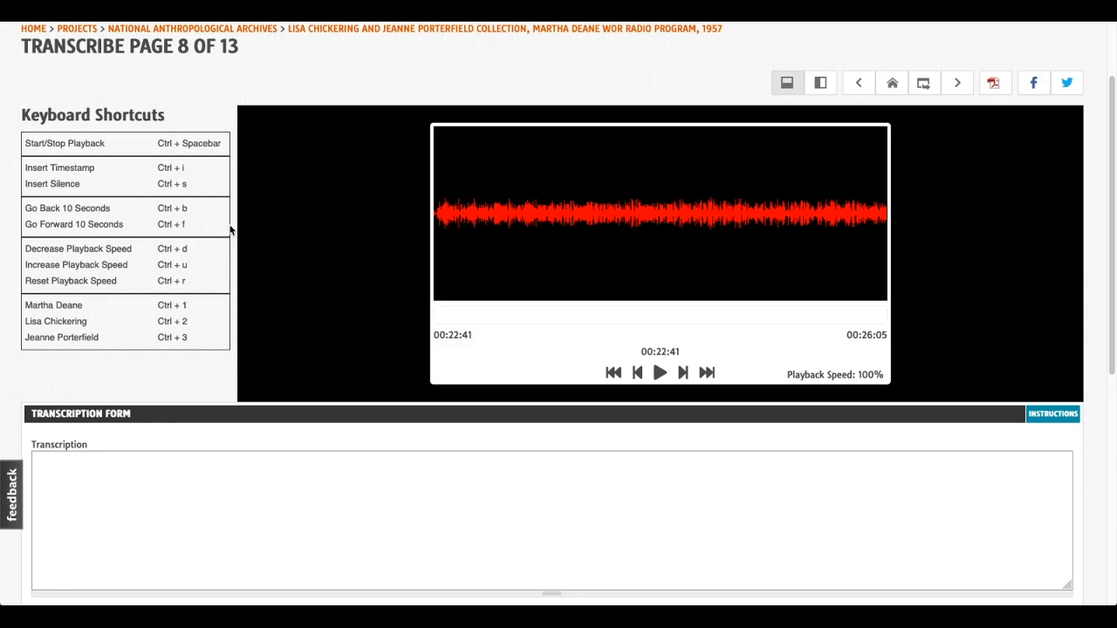
{"action": "double_click", "coordinate": [162, 142]}
{"action": "left_click_drag", "start_coordinate": [179, 143], "coordinate": [219, 143]}
{"action": "left_click_drag", "start_coordinate": [160, 206], "coordinate": [187, 226]}
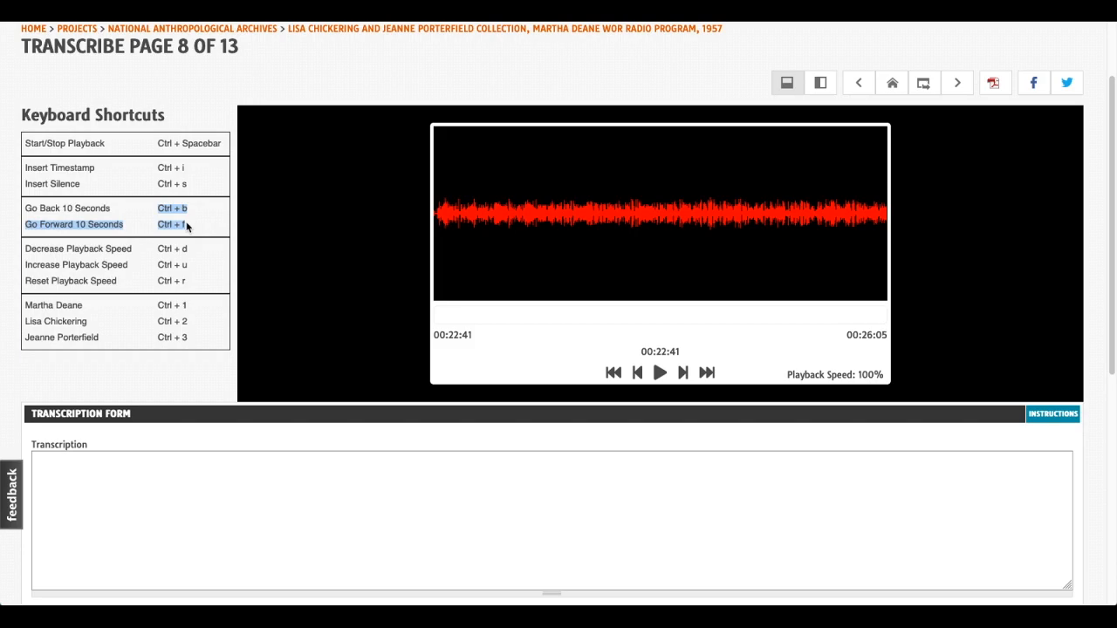
{"action": "left_click", "coordinate": [186, 226]}
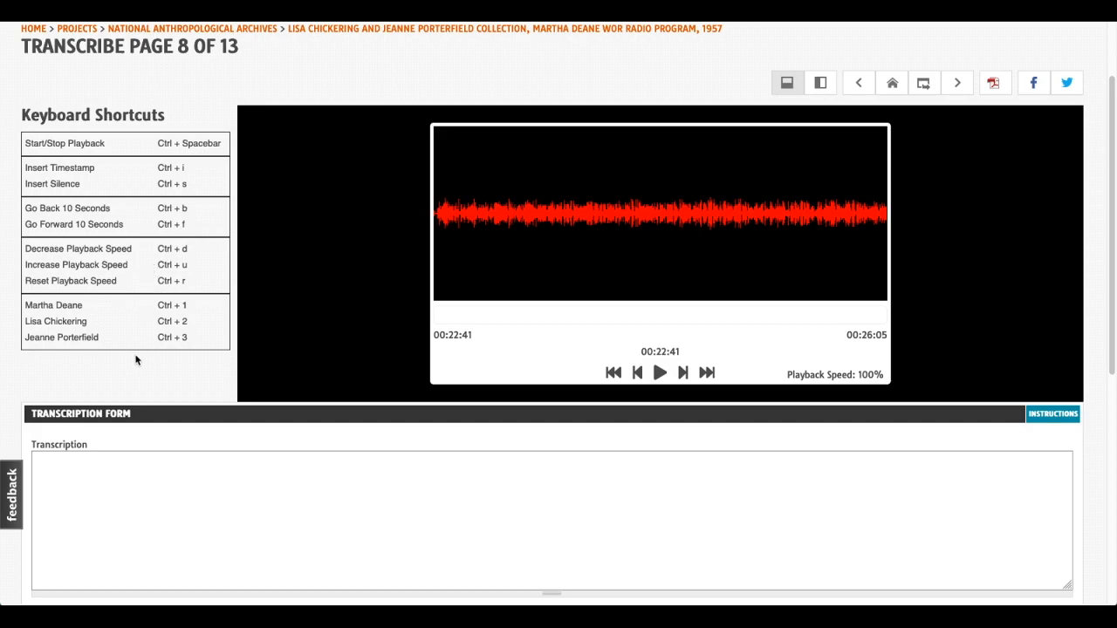
Step: Try inserting two 00:22:41 timestamps, a silence tag and the tags of all three listed speakers in the transcription
{"action": "scroll", "coordinate": [135, 361], "scroll_direction": "down", "scroll_amount": 1}
{"action": "left_click", "coordinate": [99, 426]}
{"action": "key", "text": "ctrl+i"}
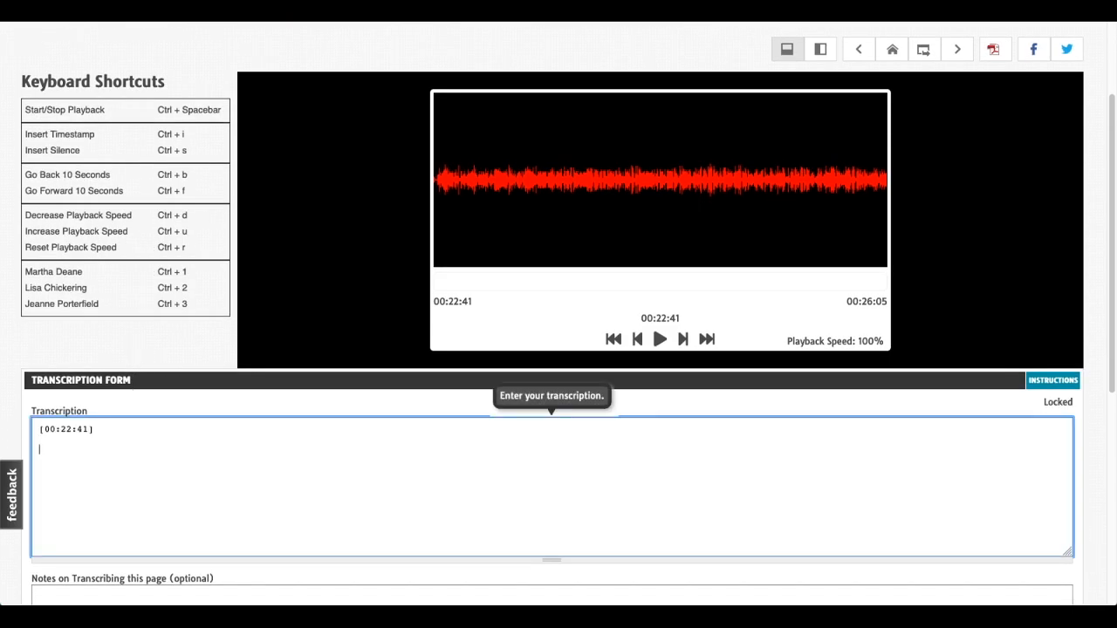
{"action": "key", "text": "ctrl+i"}
{"action": "key", "text": "ctrl+s"}
{"action": "key", "text": "ctrl+1"}
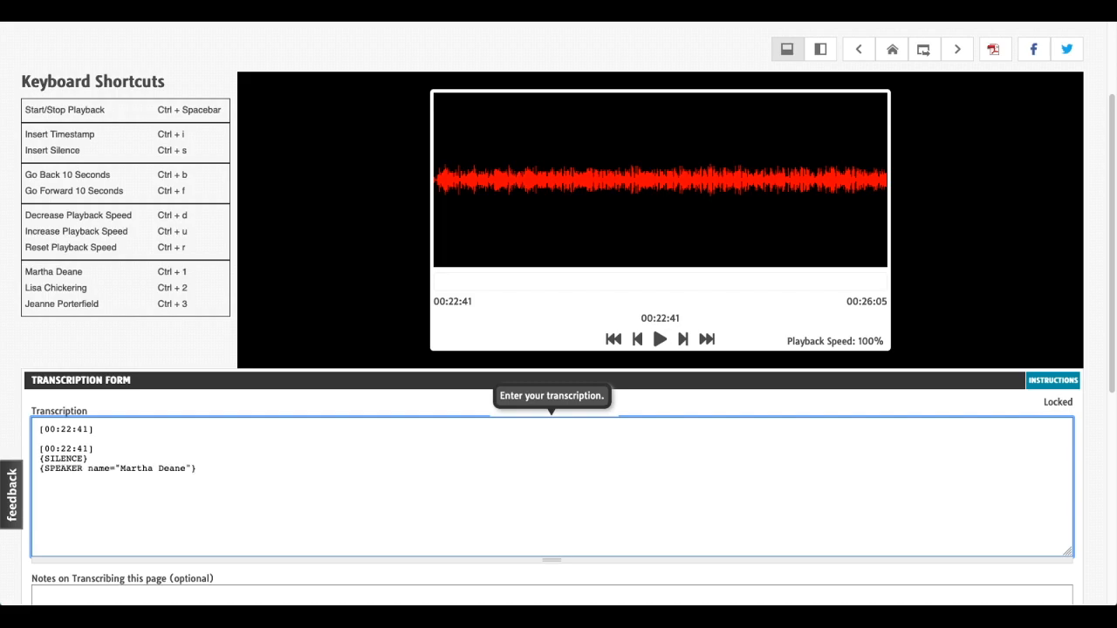
{"action": "key", "text": "ctrl+2"}
{"action": "key", "text": "ctrl+3"}
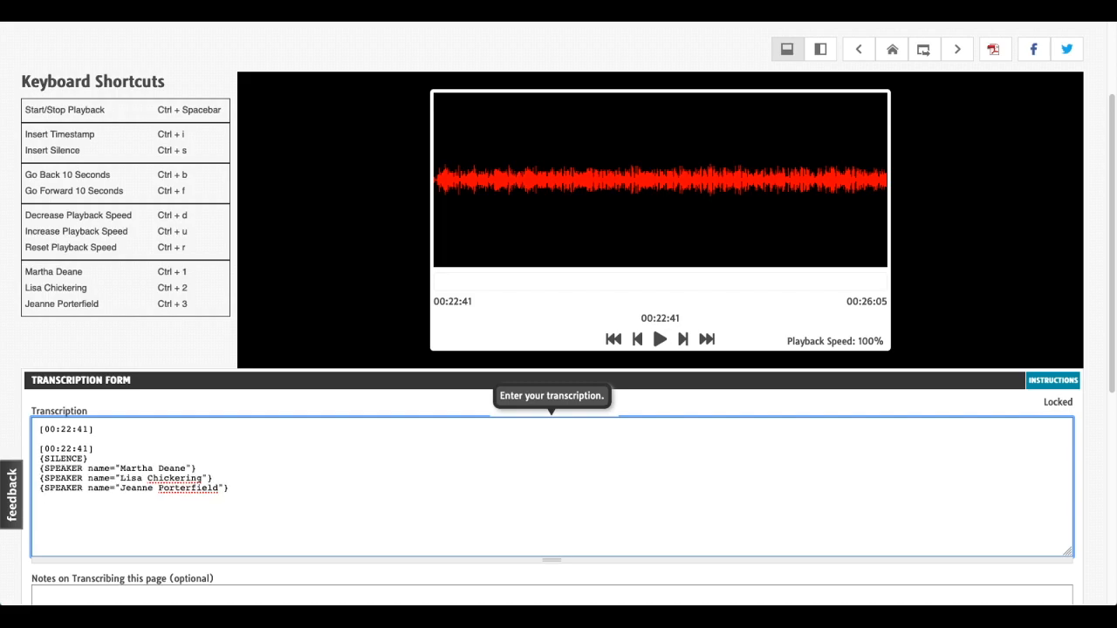
Step: Clear all the sample tags and timestamps from the transcription
{"action": "left_click_drag", "start_coordinate": [248, 488], "coordinate": [40, 470]}
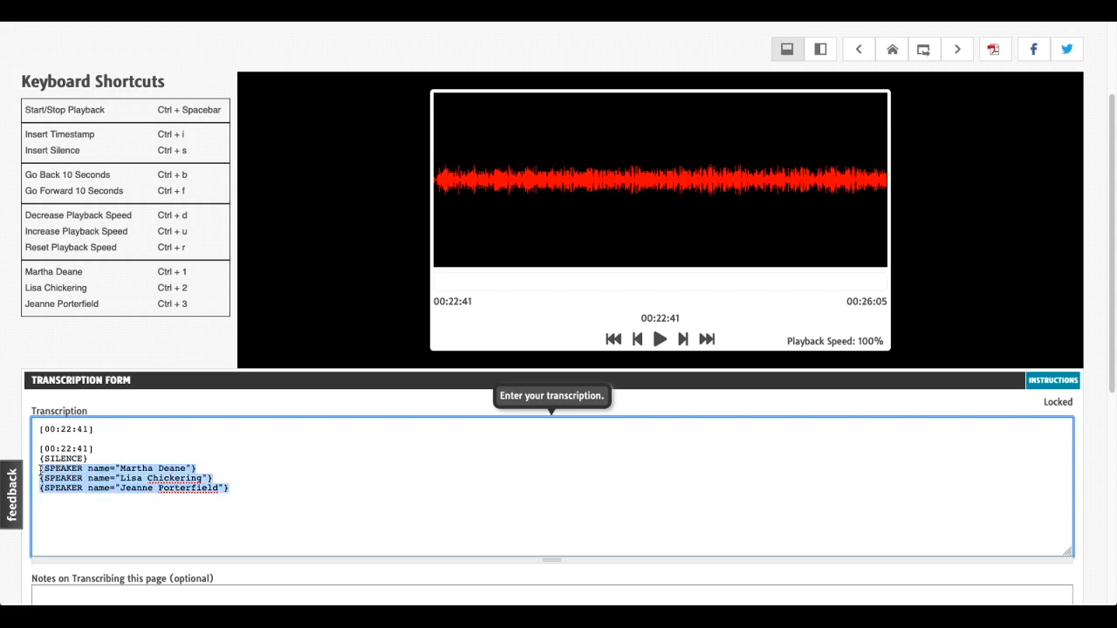
{"action": "key", "text": "ctrl+a"}
{"action": "key", "text": "BackSpace"}
{"action": "left_click", "coordinate": [96, 347]}
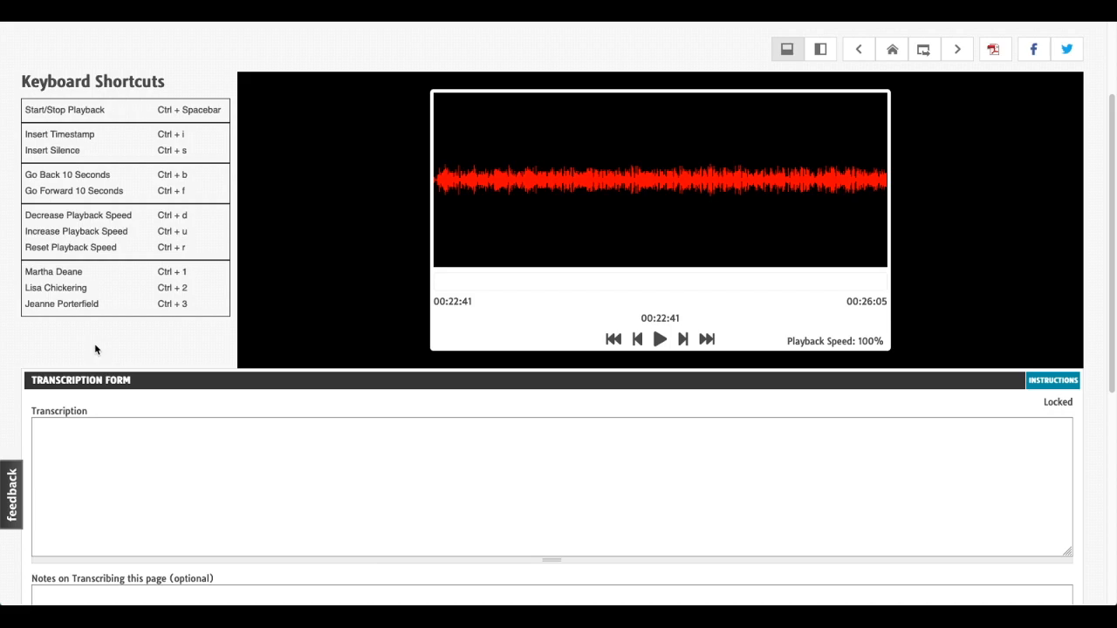
Step: Insert the 00:22:41 timestamp, play the recording and transcribe the opening question up to "are you related to"
{"action": "left_click", "coordinate": [71, 433]}
{"action": "key", "text": "ctrl+i"}
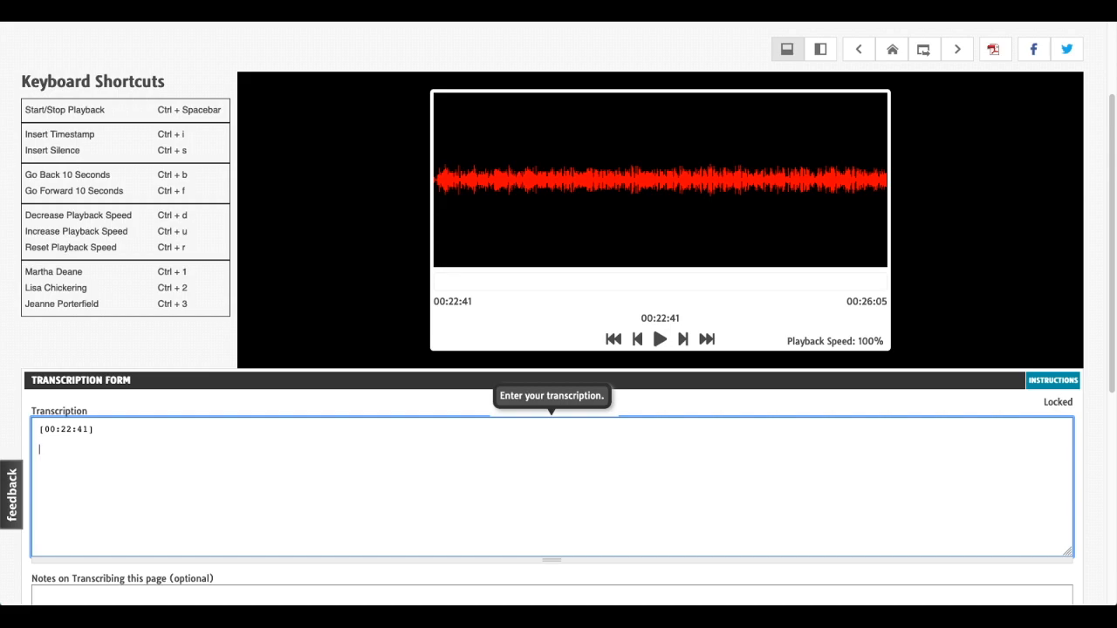
{"action": "key", "text": "ctrl+space"}
{"action": "type", "text": "Um, and Porter,"}
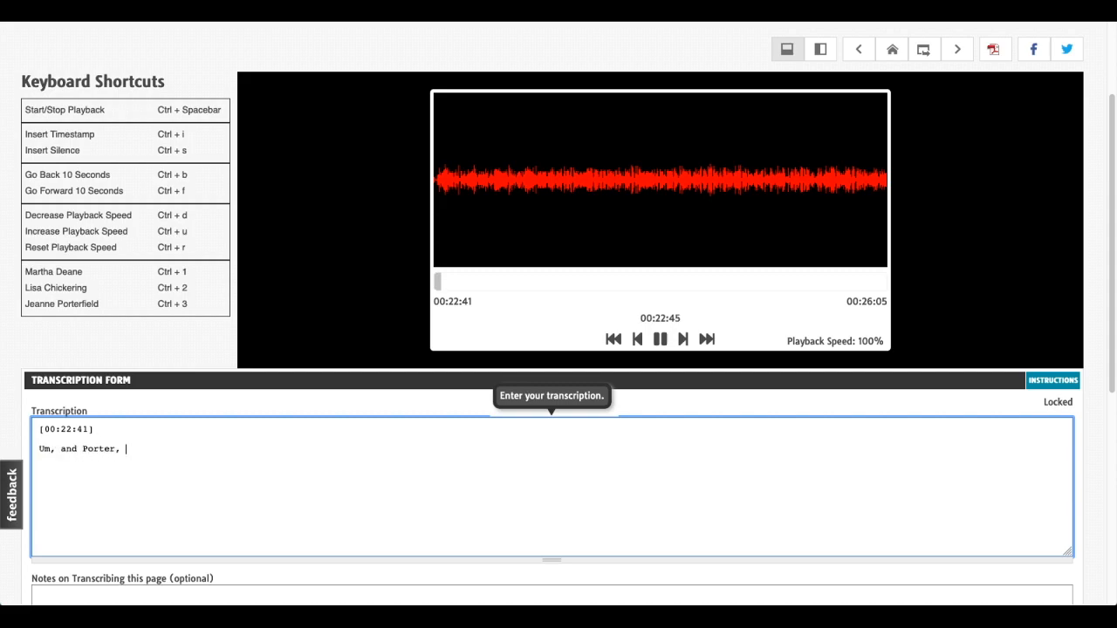
{"action": "key", "text": "ctrl+space"}
{"action": "type", "text": "are you related to"}
Step: Finish transcribing the question with the theater operator's full name and "who runs the theater in Virginia?"
{"action": "key", "text": "ctrl+space"}
{"action": "key", "text": "ctrl+space"}
{"action": "type", "text": "Bob Porter"}
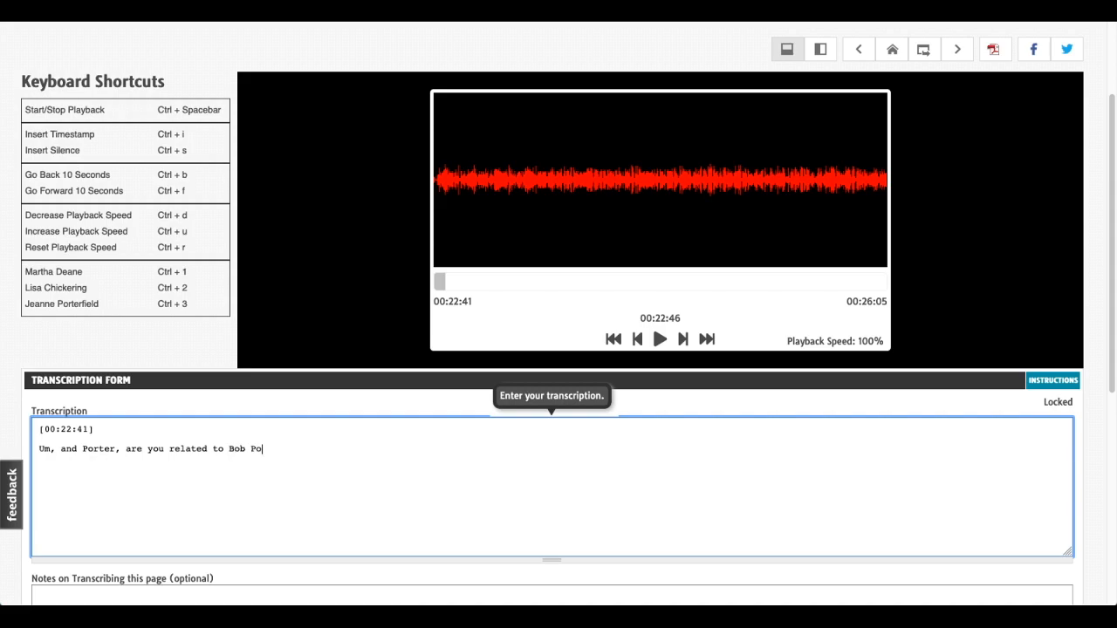
{"action": "type", "text": "field who runs the theater"}
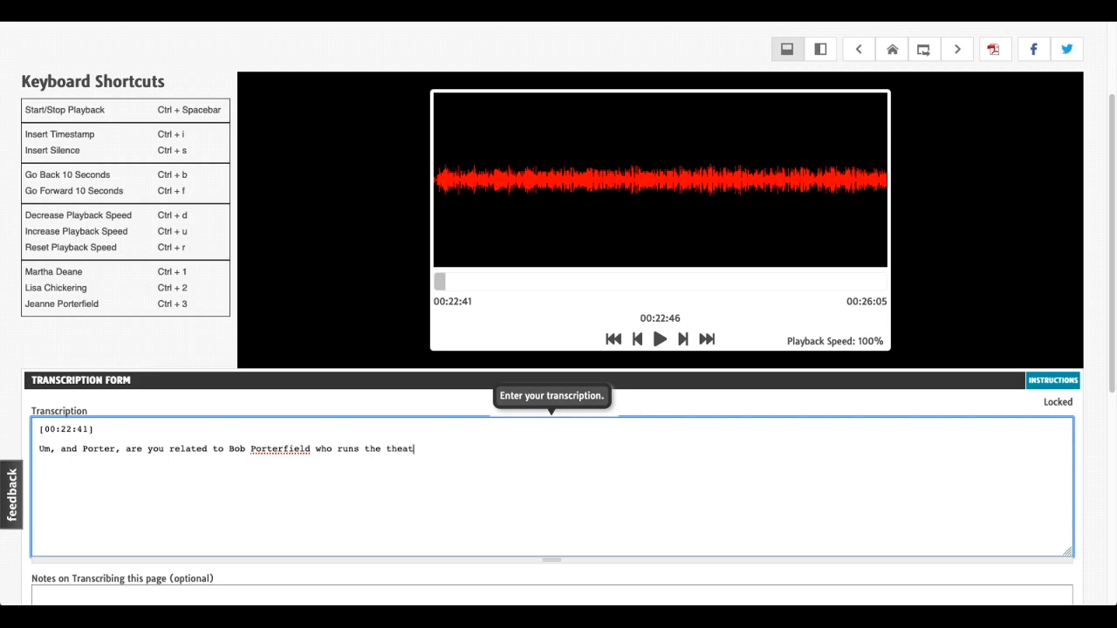
{"action": "key", "text": "ctrl+space"}
{"action": "key", "text": "ctrl+space"}
{"action": "type", "text": "in Virginia?  "}
Step: Transcribe the reply as a separate paragraph: "Yes, as a matter of fact I am, we're cousins, and I've worked down there."
{"action": "type", "text": "Yes,"}
{"action": "key", "text": "ctrl+space"}
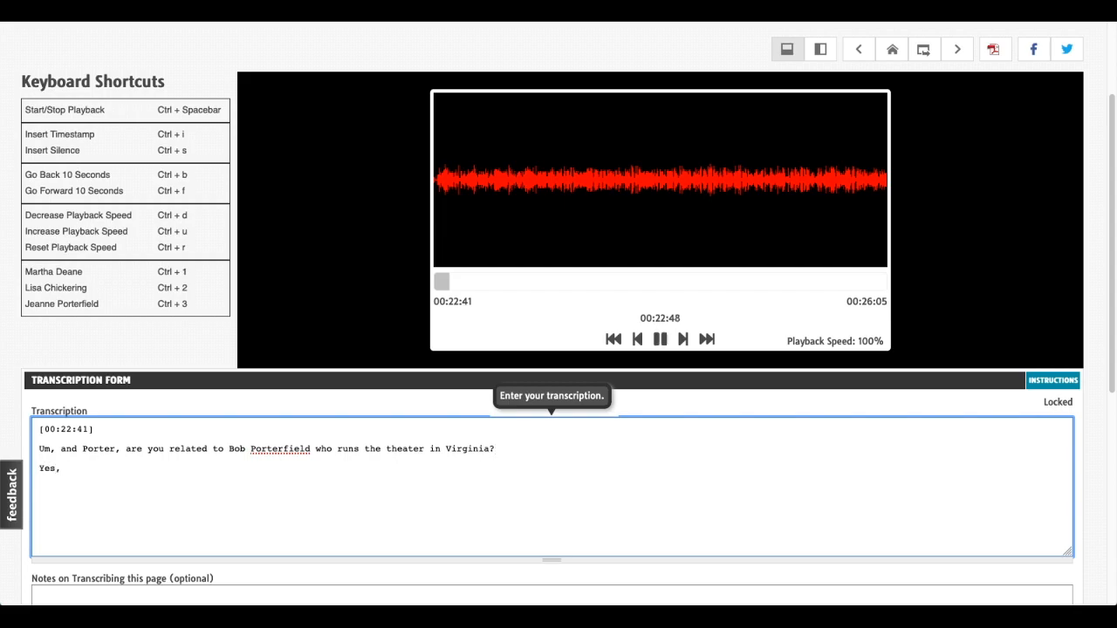
{"action": "key", "text": "ctrl+space"}
{"action": "type", "text": "as a matter of fact I am, w"}
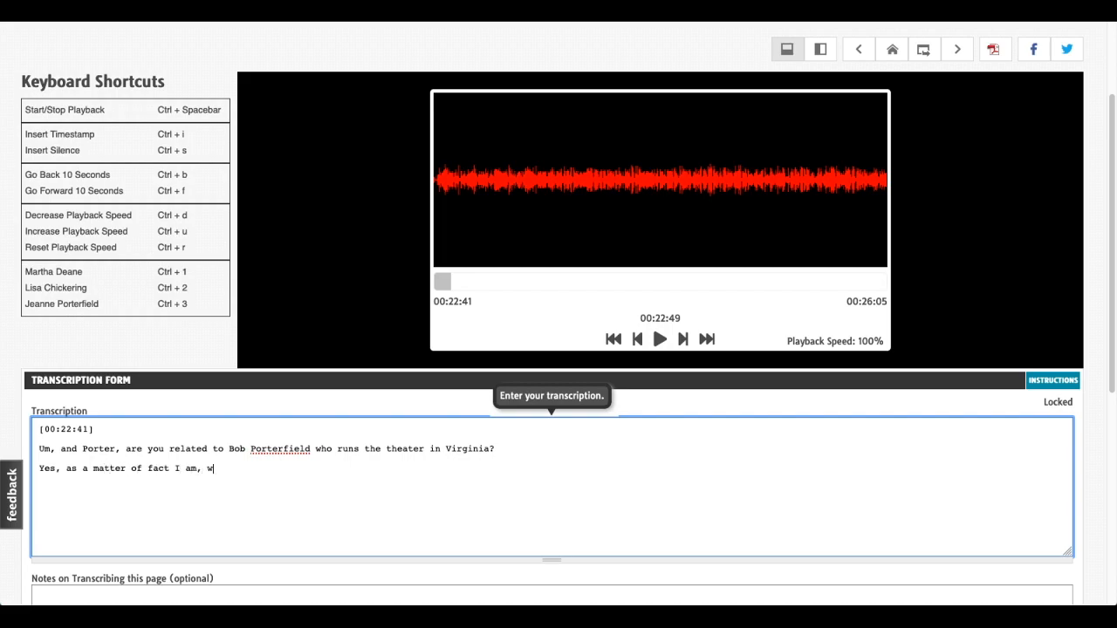
{"action": "type", "text": "e're cousins"}
{"action": "key", "text": "ctrl+space"}
{"action": "key", "text": "ctrl+space"}
{"action": "type", "text": ", and I've worked down there."}
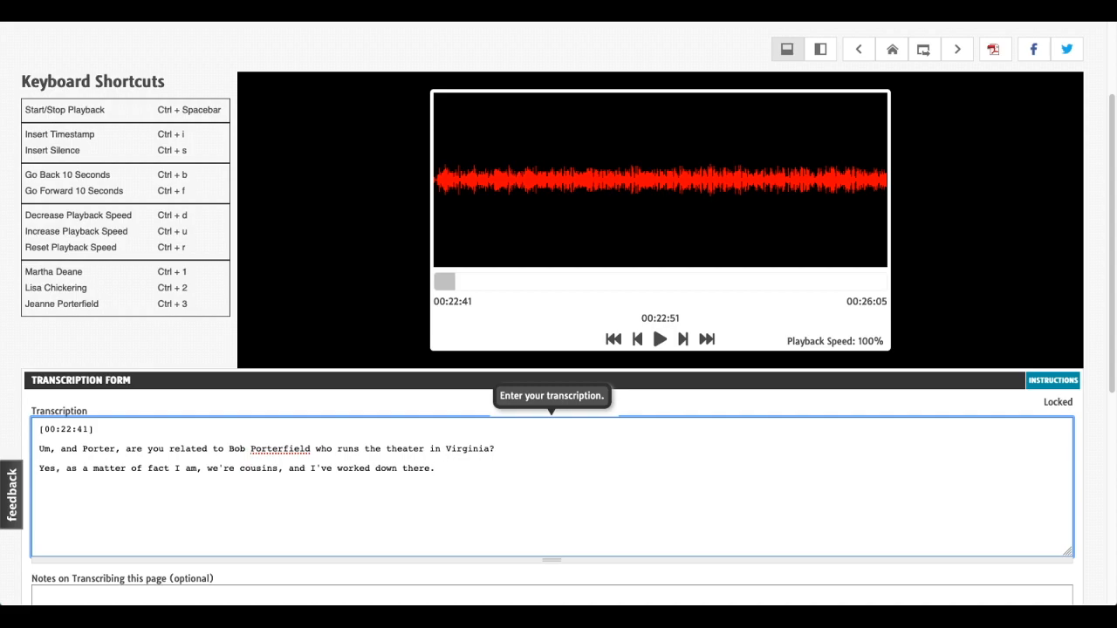
Step: Save the transcription without marking it for review
{"action": "left_click", "coordinate": [14, 425]}
{"action": "scroll", "coordinate": [15, 425], "scroll_direction": "down", "scroll_amount": 3}
{"action": "scroll", "coordinate": [15, 425], "scroll_direction": "down", "scroll_amount": 1}
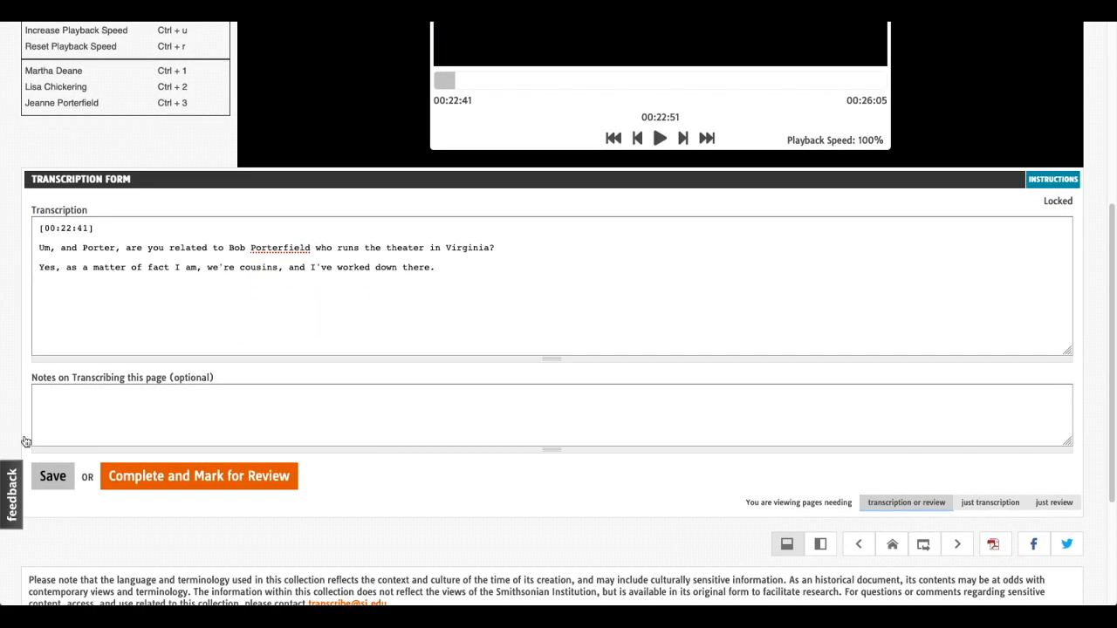
{"action": "left_click", "coordinate": [56, 488]}
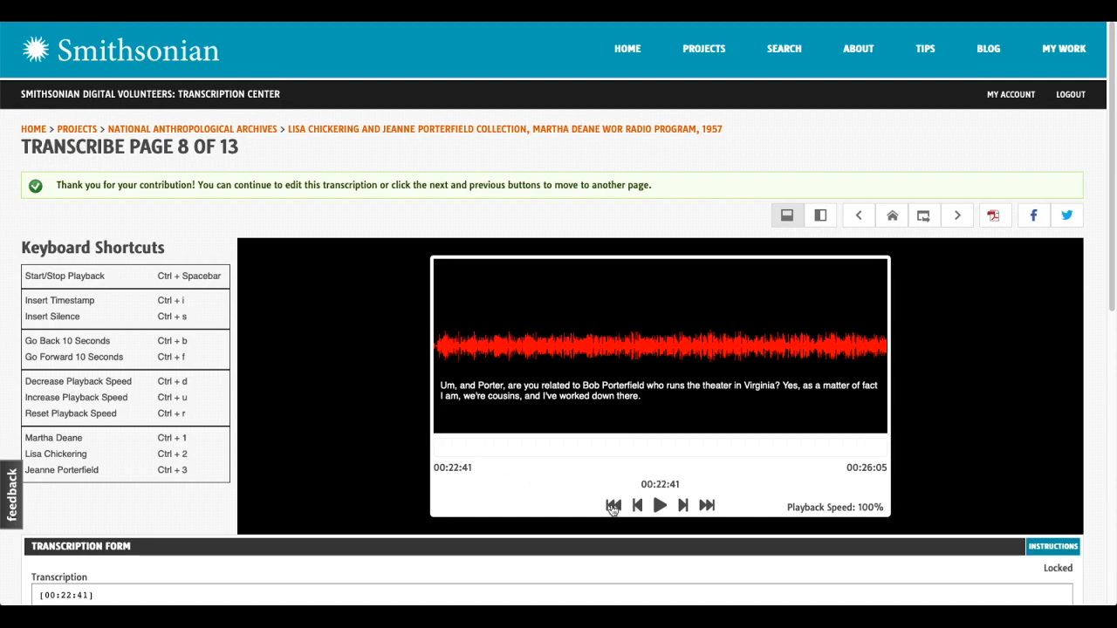
Step: Replay the recording up to 00:22:51, tagging the question with the first listed speaker and the reply with the third
{"action": "scroll", "coordinate": [311, 404], "scroll_direction": "down", "scroll_amount": 3}
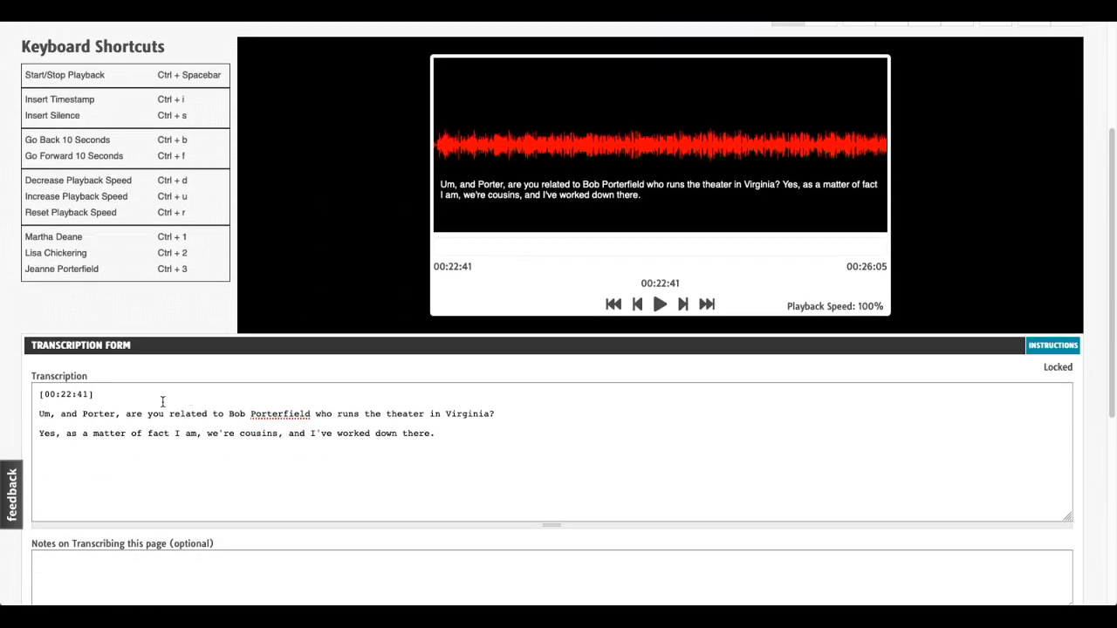
{"action": "left_click", "coordinate": [81, 418]}
{"action": "key", "text": "ctrl+space"}
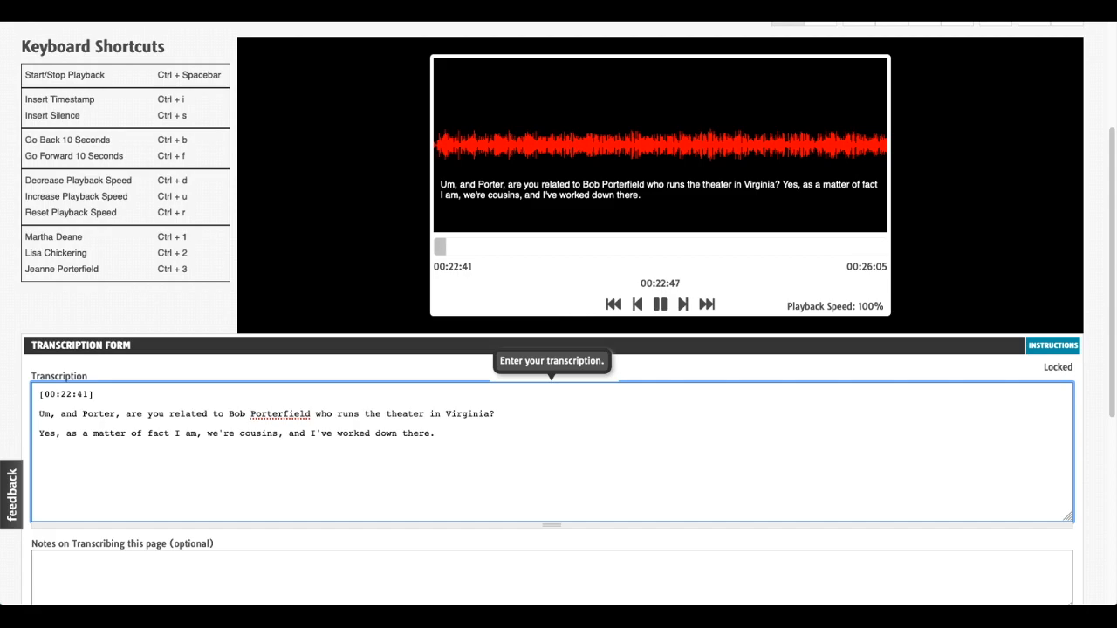
{"action": "key", "text": "ctrl+space"}
{"action": "key", "text": "ctrl+1"}
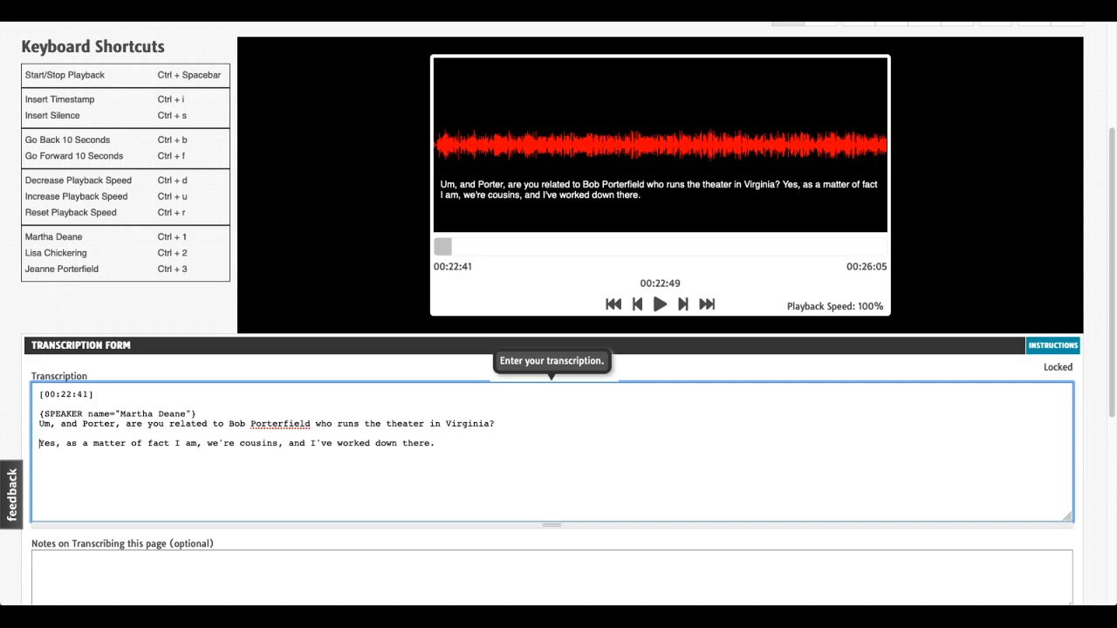
{"action": "key", "text": "ctrl+3"}
{"action": "key", "text": "ctrl+space"}
{"action": "key", "text": "ctrl+space"}
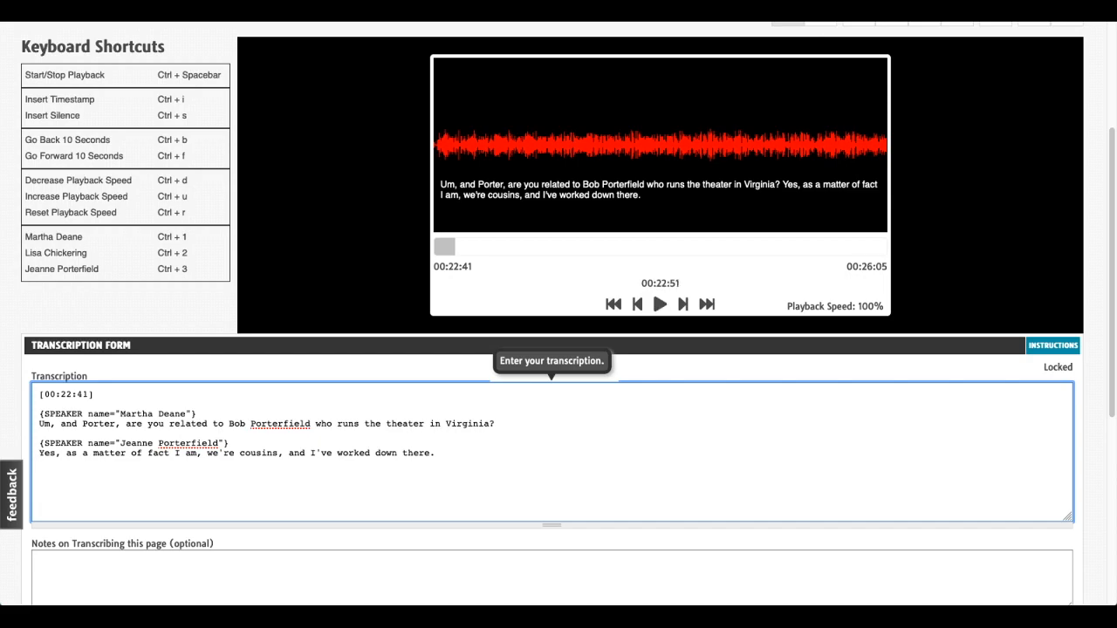
{"action": "key", "text": "ctrl+i"}
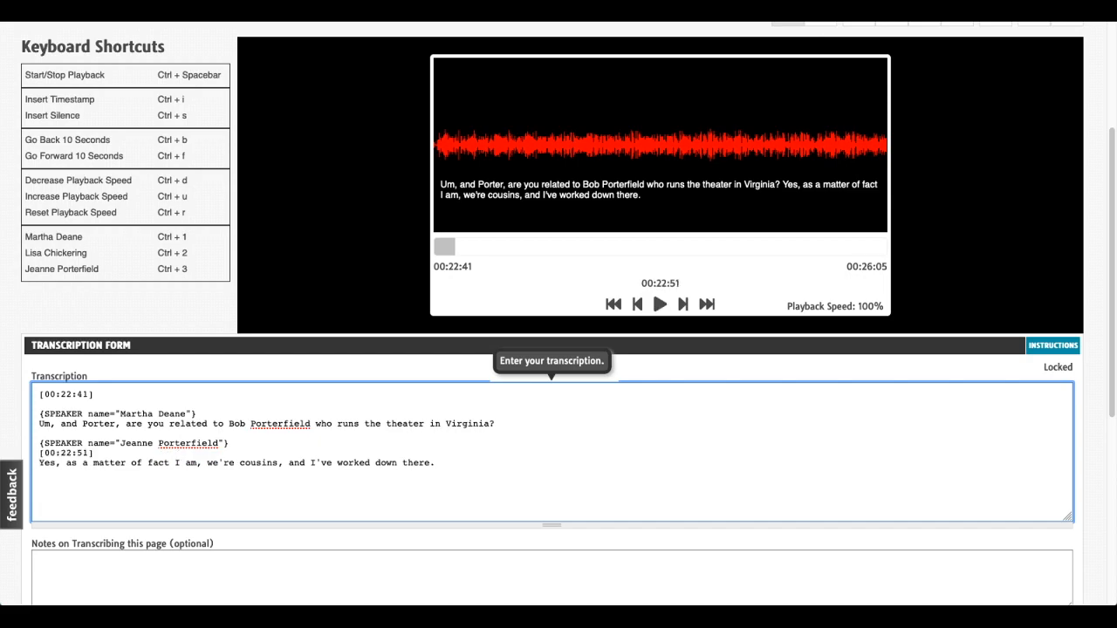
{"action": "key", "text": "shift+Home"}
{"action": "key", "text": "BackSpace"}
{"action": "key", "text": "BackSpace"}
Step: Insert the 00:22:51 timestamp on the line below the reply and save the transcription
{"action": "key", "text": "ctrl+i"}
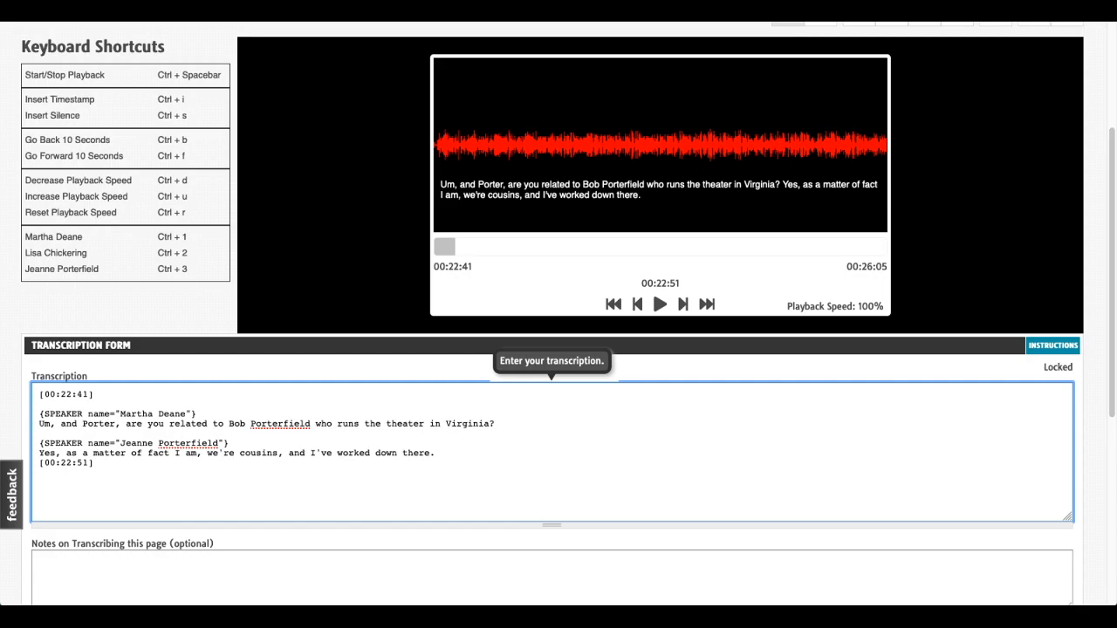
{"action": "left_click", "coordinate": [13, 370]}
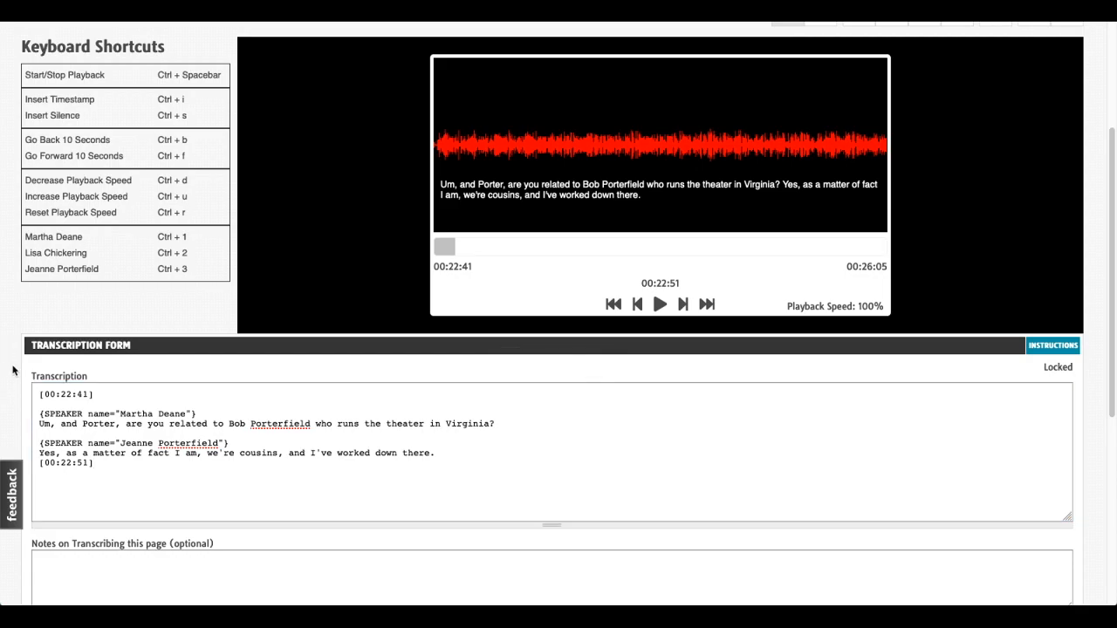
{"action": "scroll", "coordinate": [12, 371], "scroll_direction": "down", "scroll_amount": 3}
{"action": "left_click", "coordinate": [54, 365]}
{"action": "scroll", "coordinate": [58, 371], "scroll_direction": "up", "scroll_amount": 5}
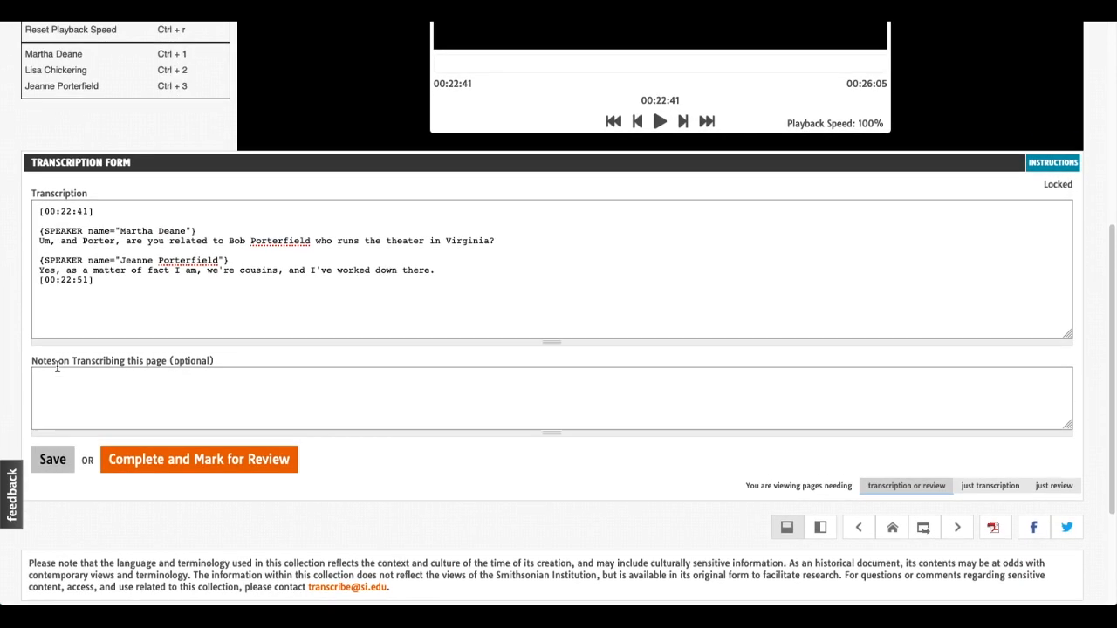
{"action": "scroll", "coordinate": [57, 366], "scroll_direction": "up", "scroll_amount": 1}
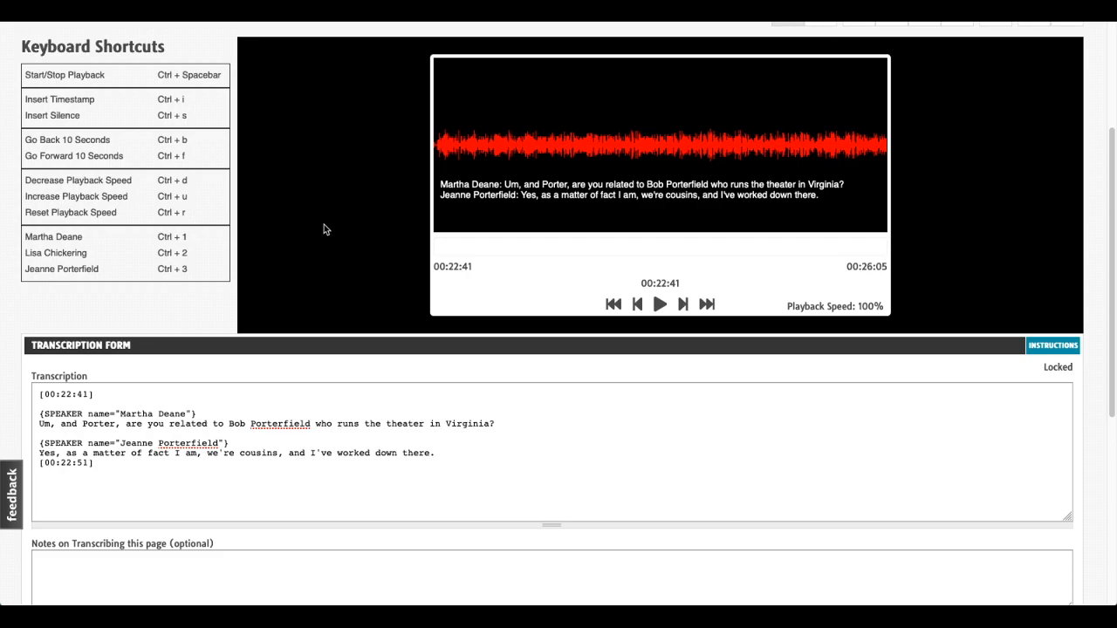
{"action": "scroll", "coordinate": [324, 225], "scroll_direction": "up", "scroll_amount": 5}
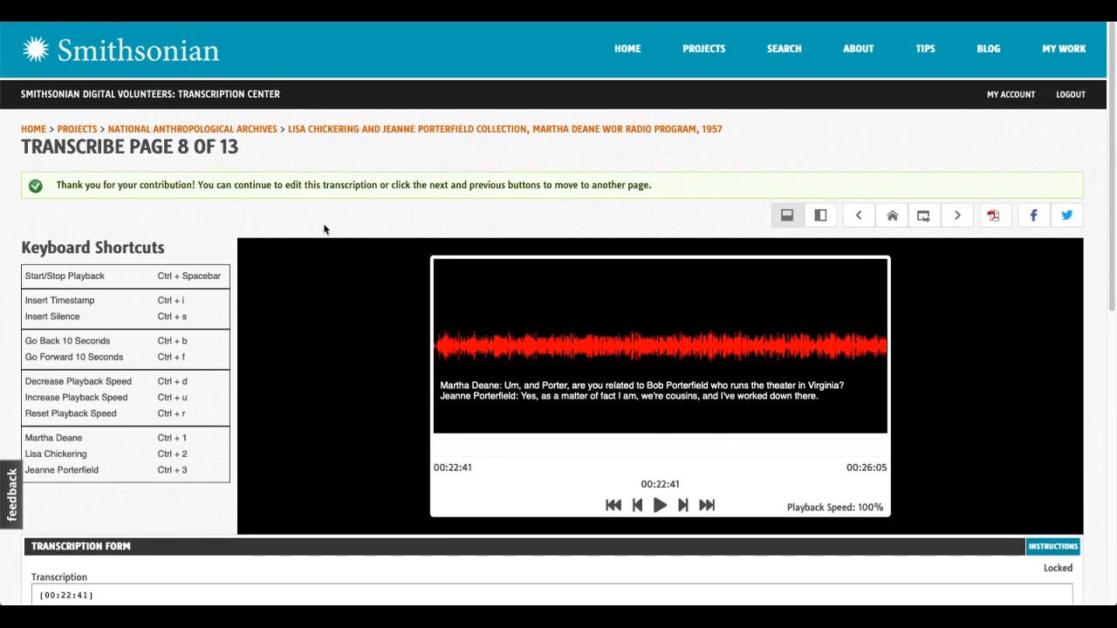